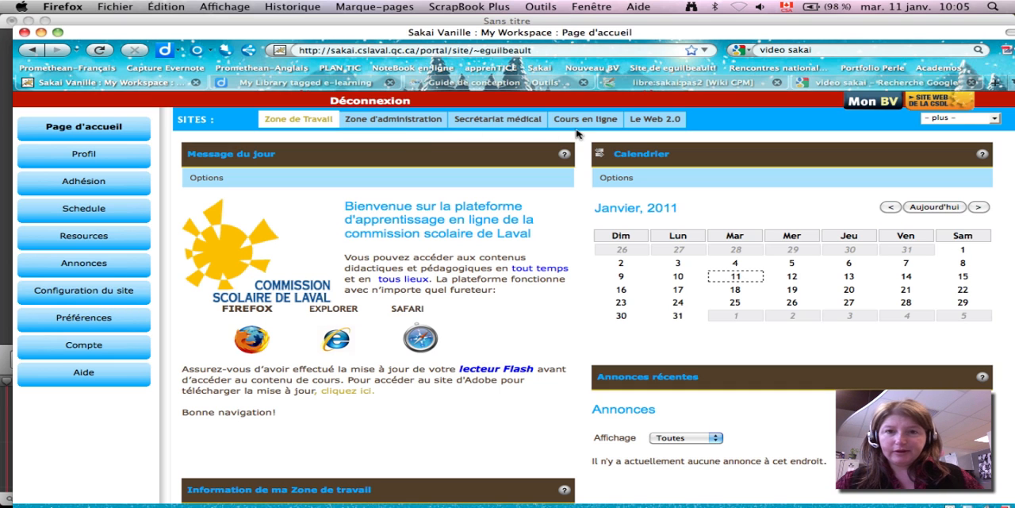
- Open the site information page of the Cours en ligne site
click(581, 123)
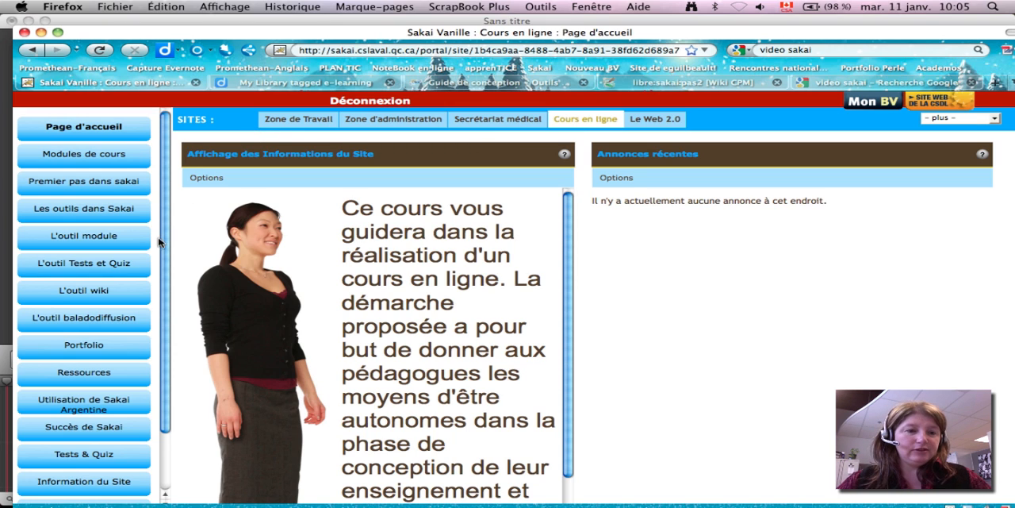
click(76, 482)
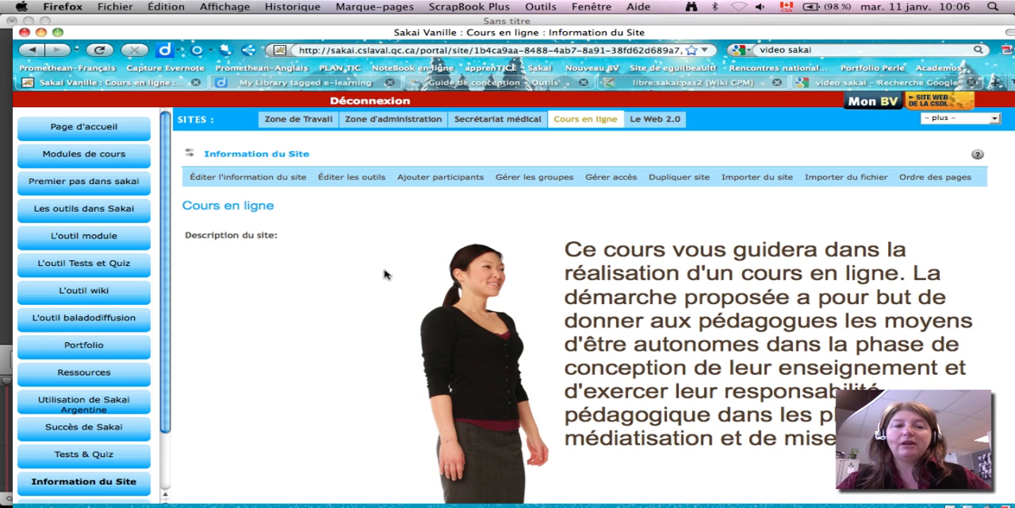
- Review the form for editing the site's information through to its confirmation page, and return to the site overview without saving
click(273, 179)
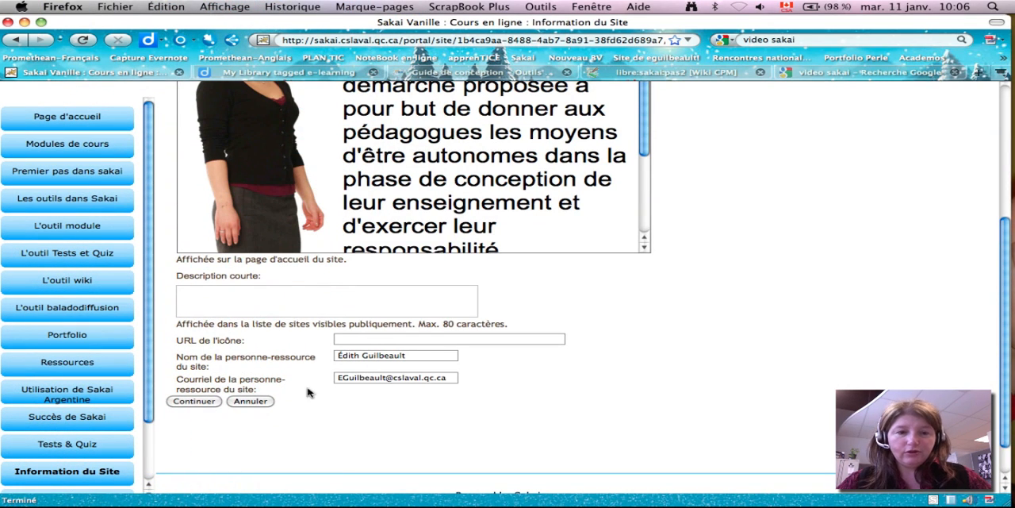
click(196, 402)
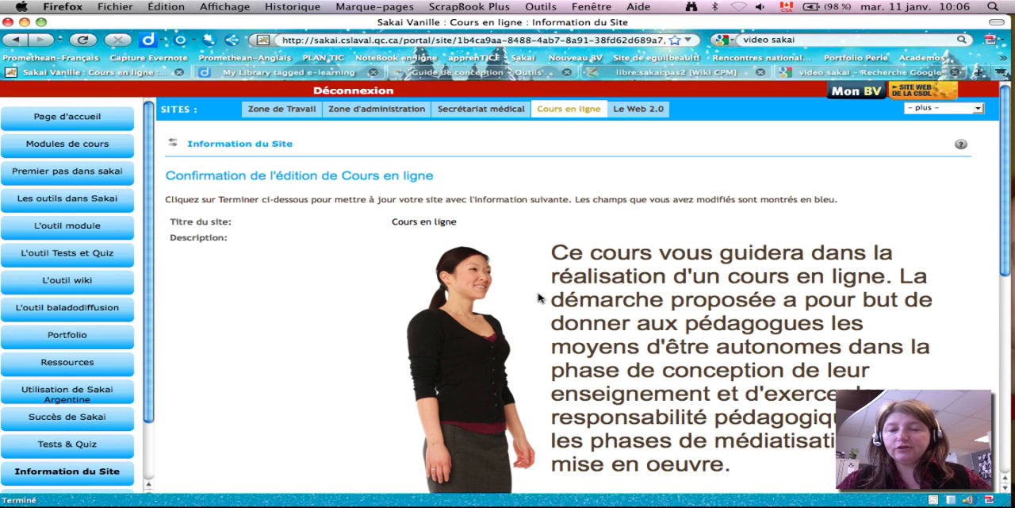
click(175, 146)
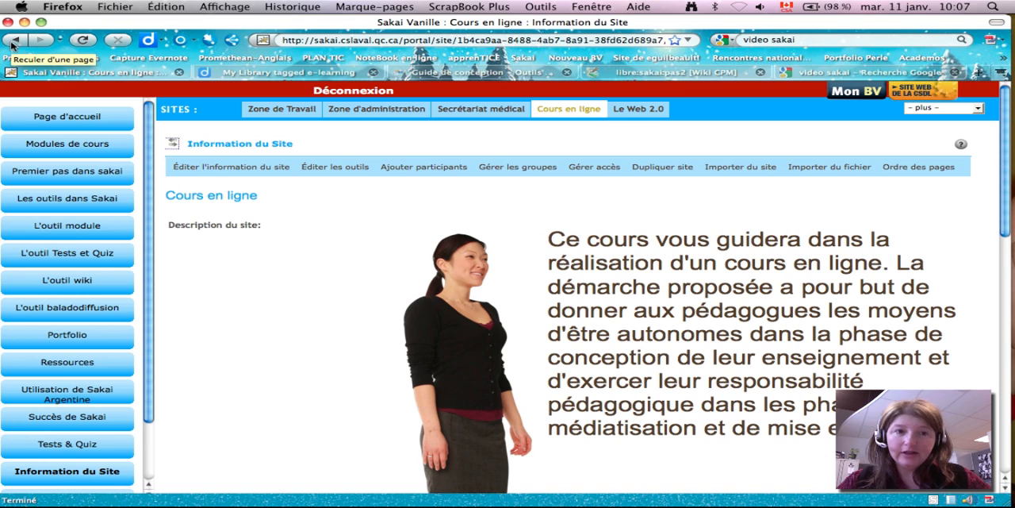
- Open the site's tool selection for editing, and switch Archive de Courriels on and back off
click(311, 171)
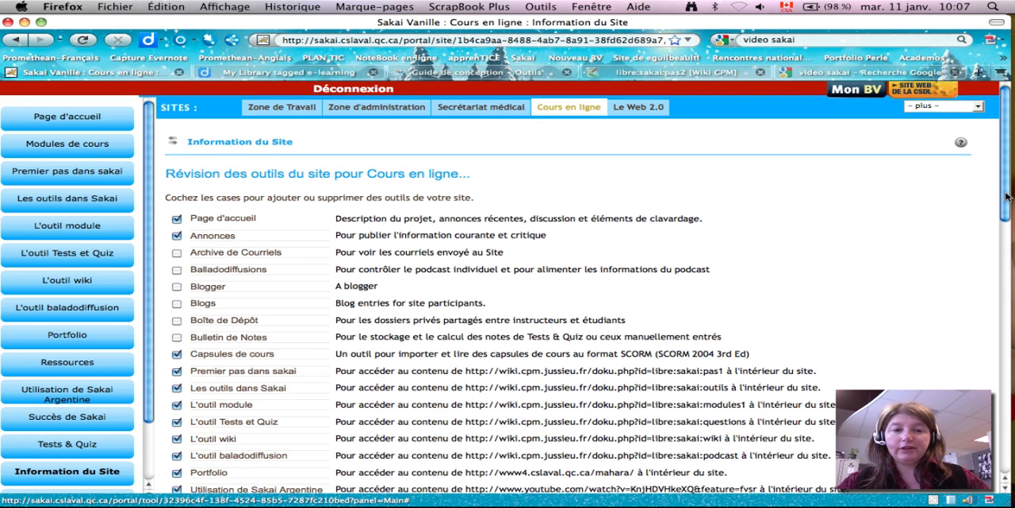
scroll(1006, 195, down, 2)
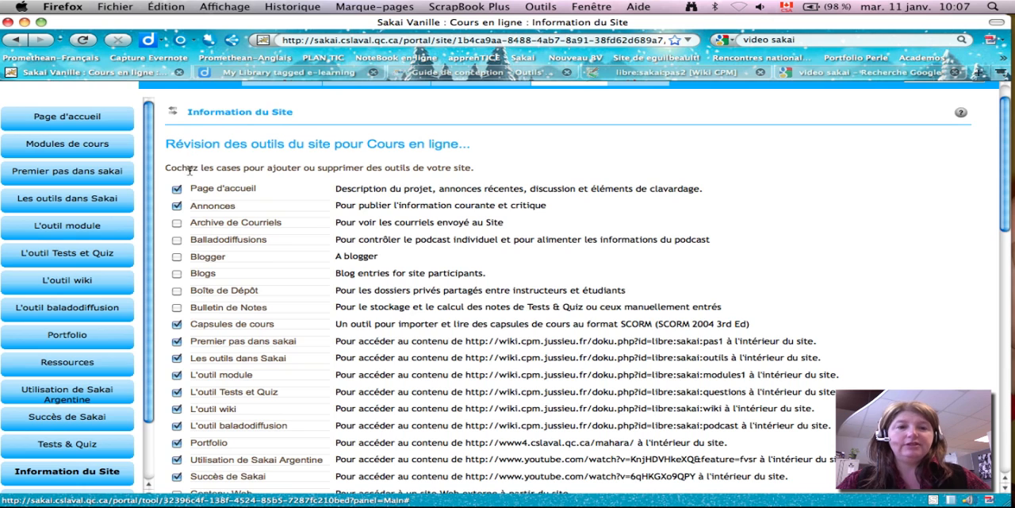
click(176, 223)
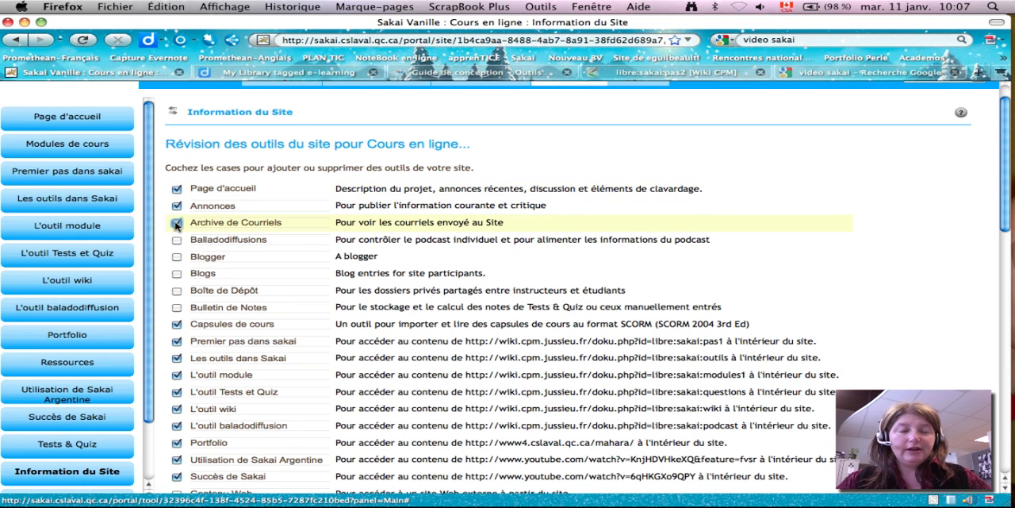
click(176, 224)
click(176, 224)
click(176, 224)
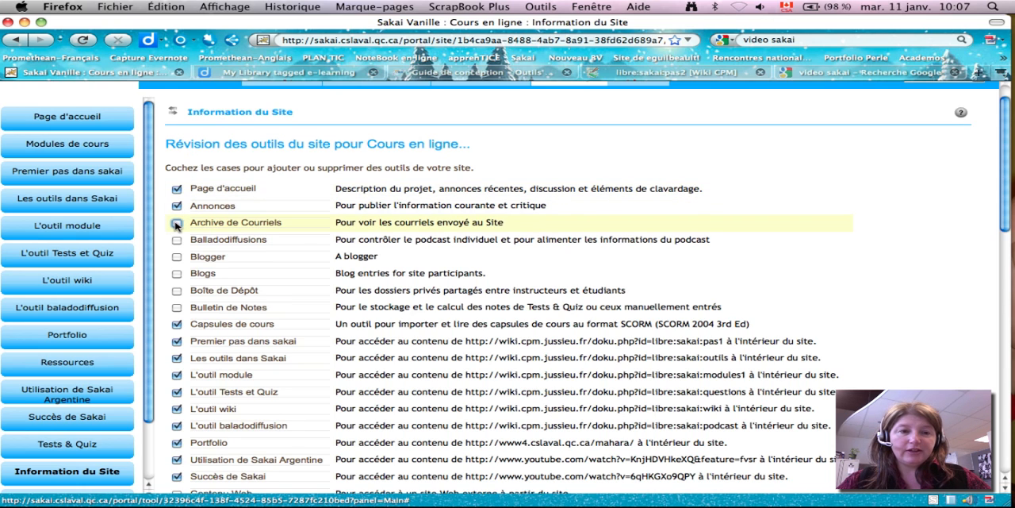
- Submit the site's tool selection and finish the tool revision from its confirmation page
drag(1009, 196, 1008, 214)
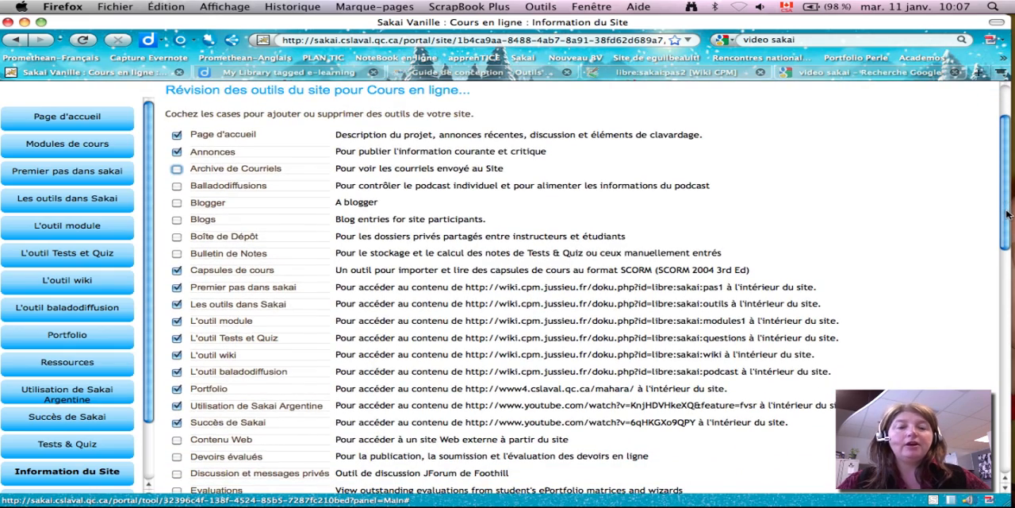
drag(1008, 214, 999, 435)
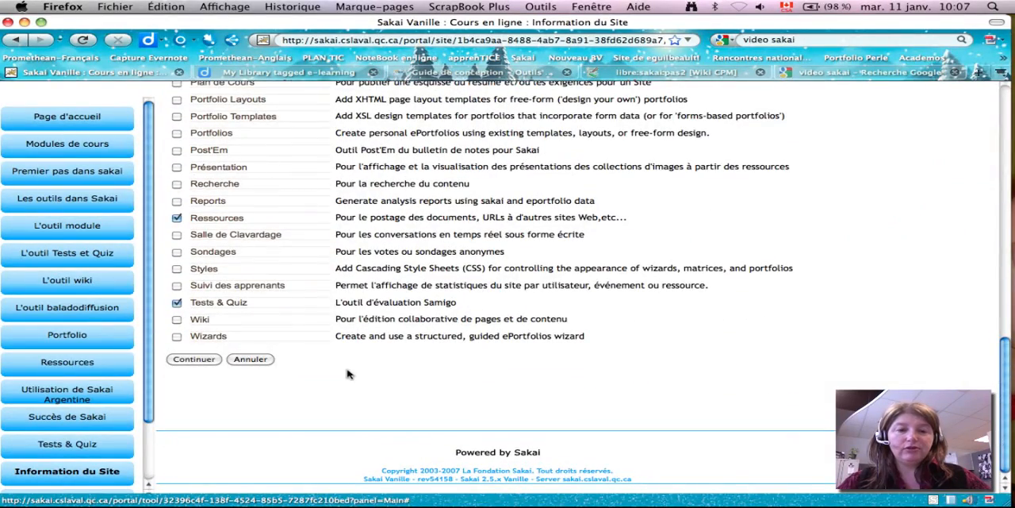
click(191, 361)
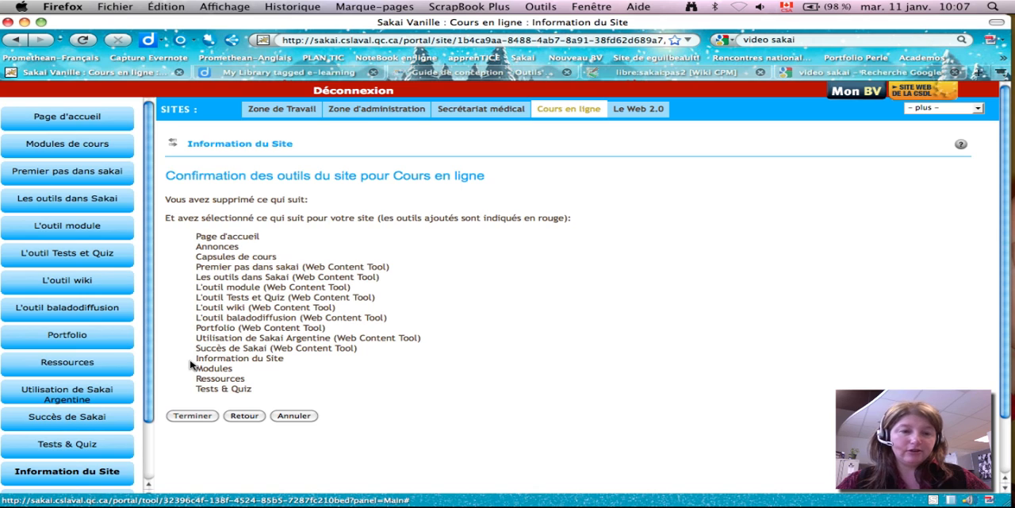
click(193, 416)
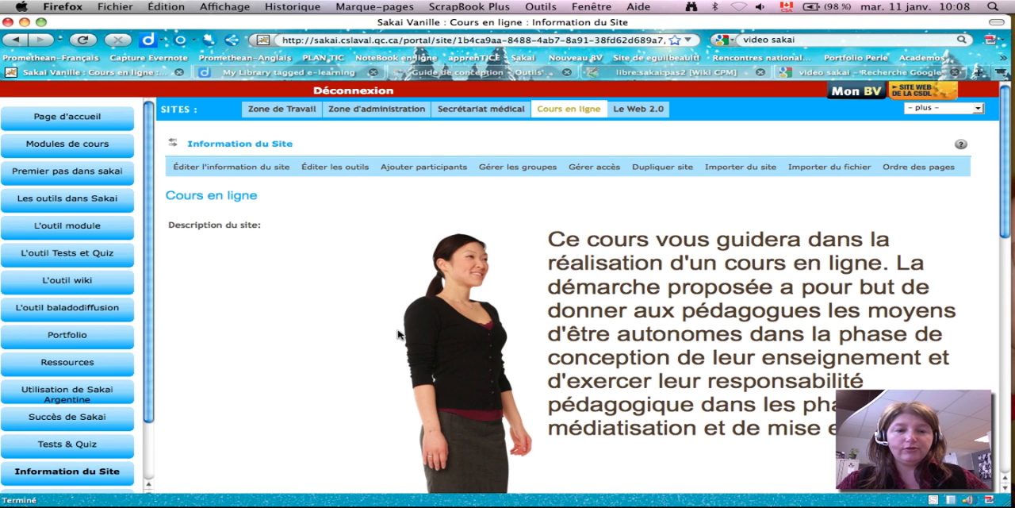
- Start adding participants to the site and enter the official participant's username
click(394, 168)
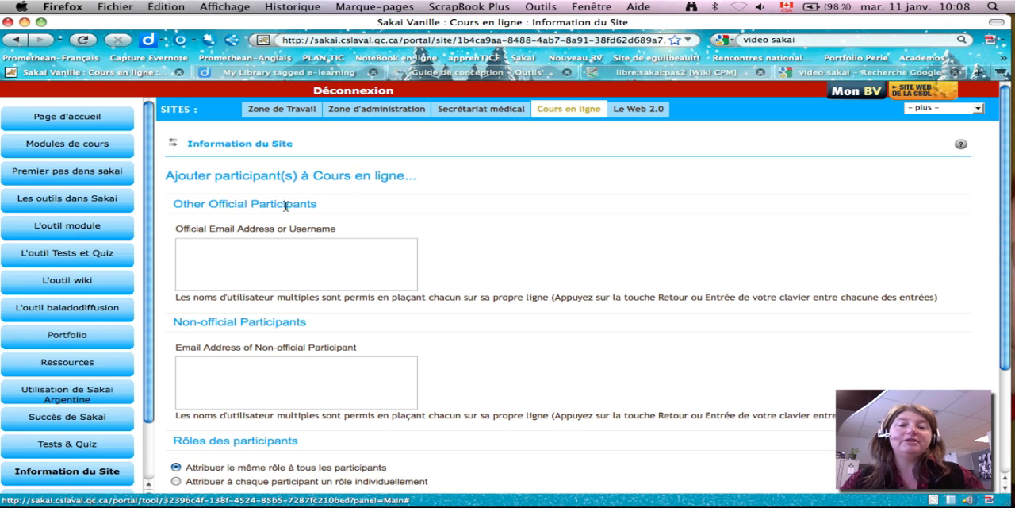
click(186, 248)
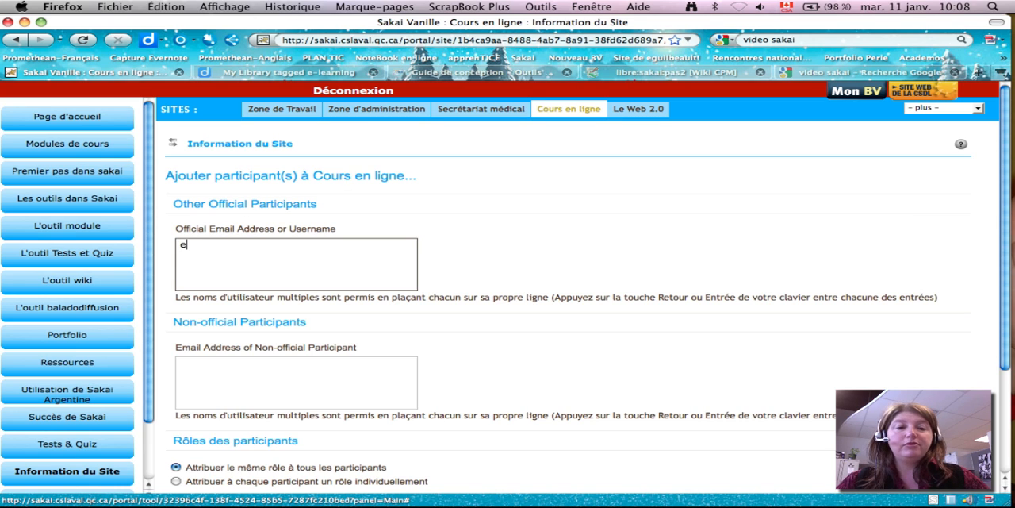
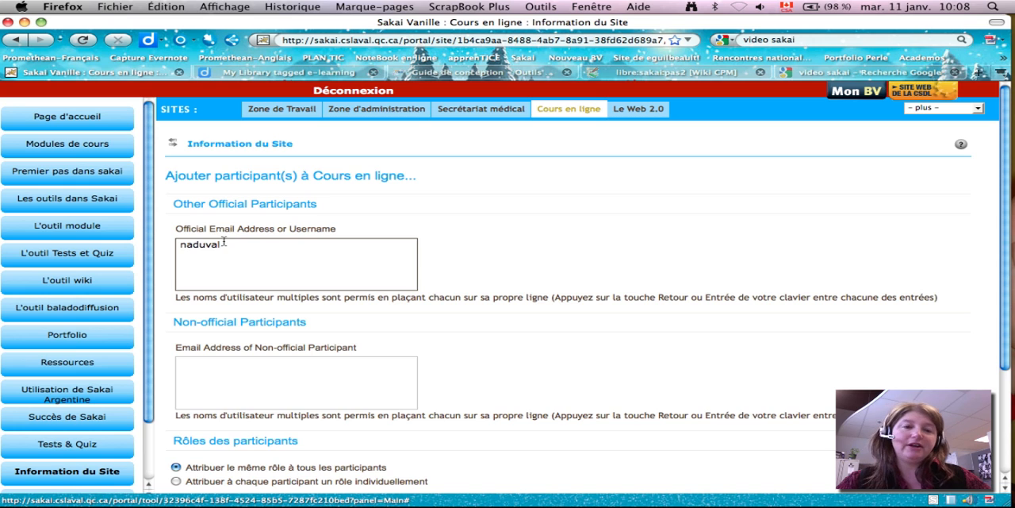
click(190, 362)
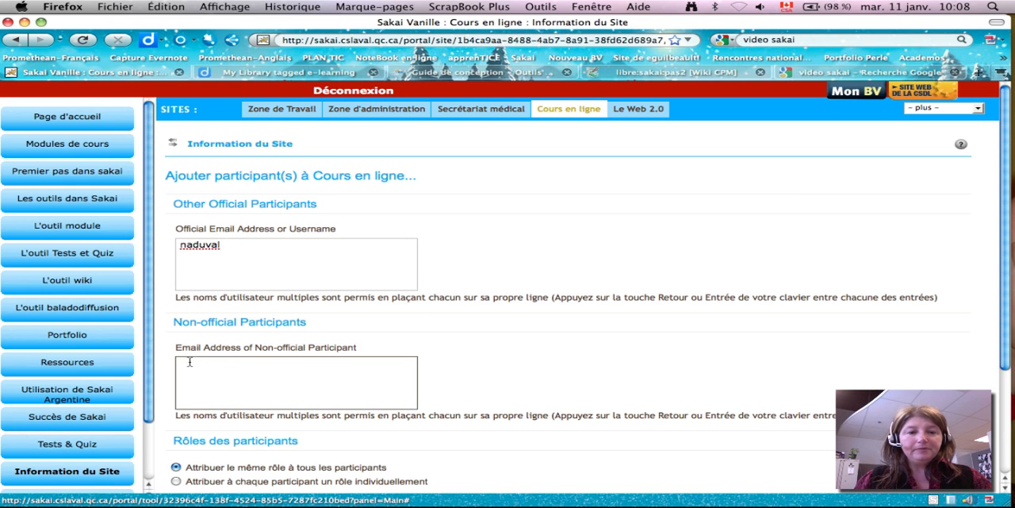
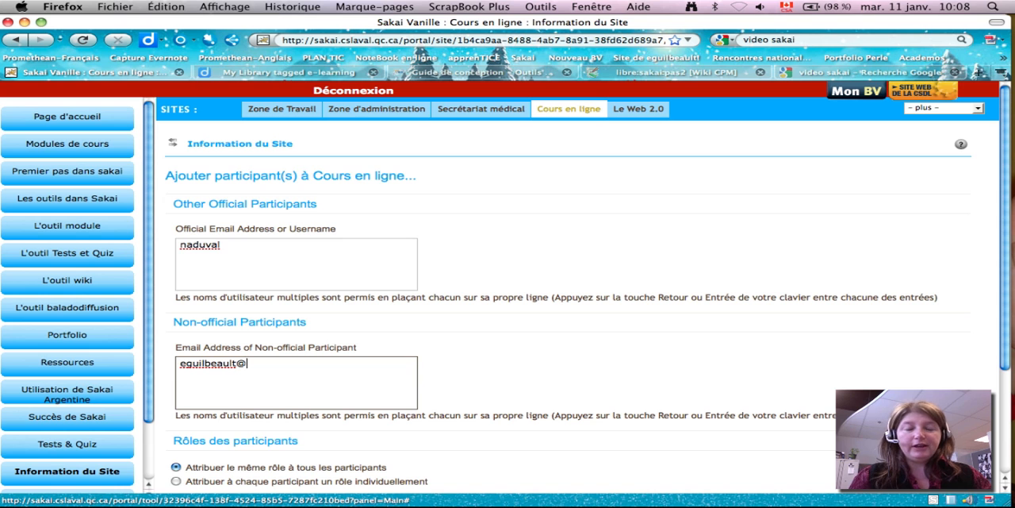
drag(1004, 338, 1005, 372)
drag(247, 318, 158, 320)
key(BackSpace)
- Submit the official participant, keeping the option of assigning the same role to all participants
click(239, 201)
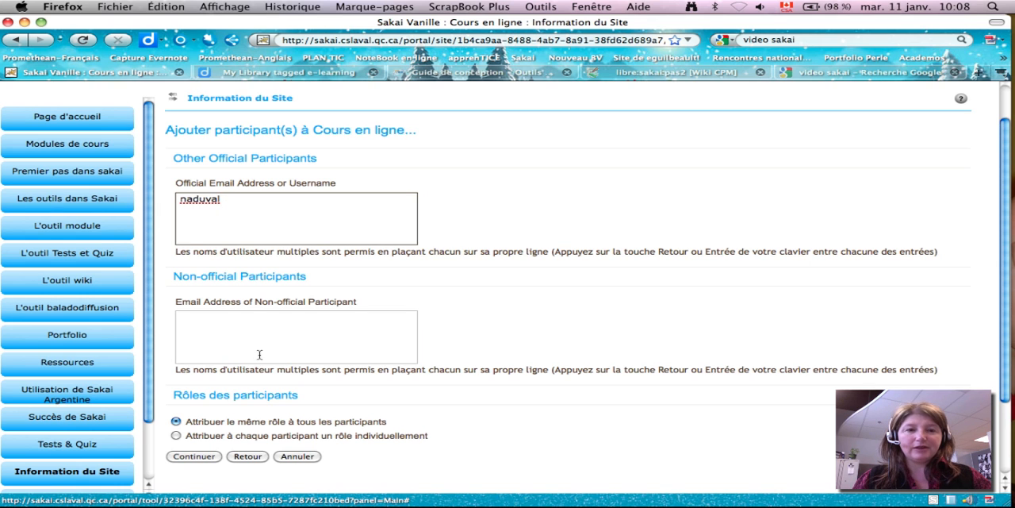
click(197, 457)
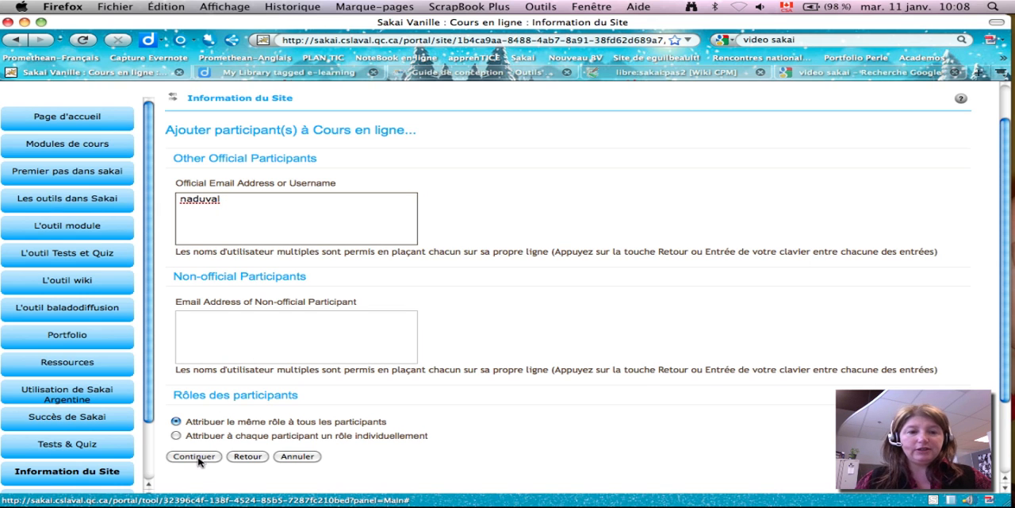
- Start a new group in the site's group management and title it "Groupe test"
click(517, 167)
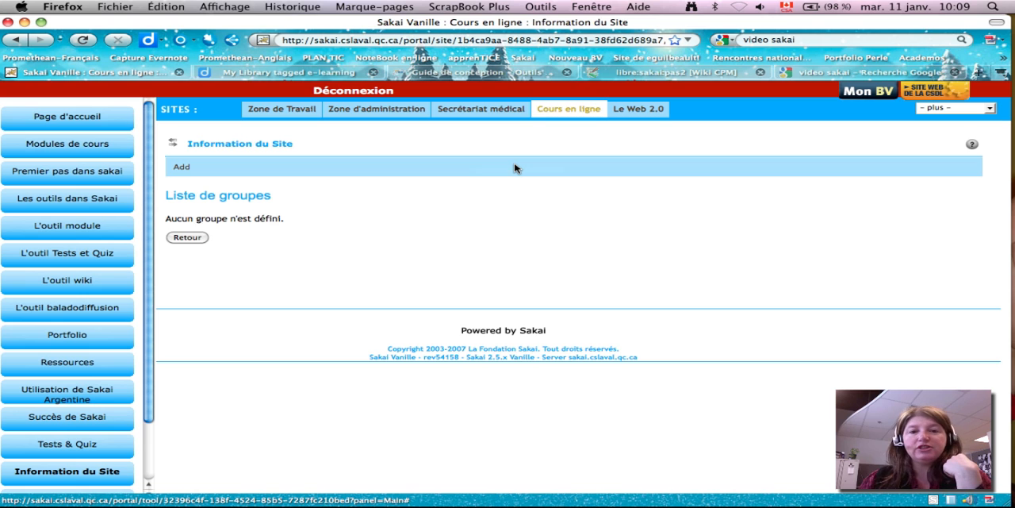
click(182, 170)
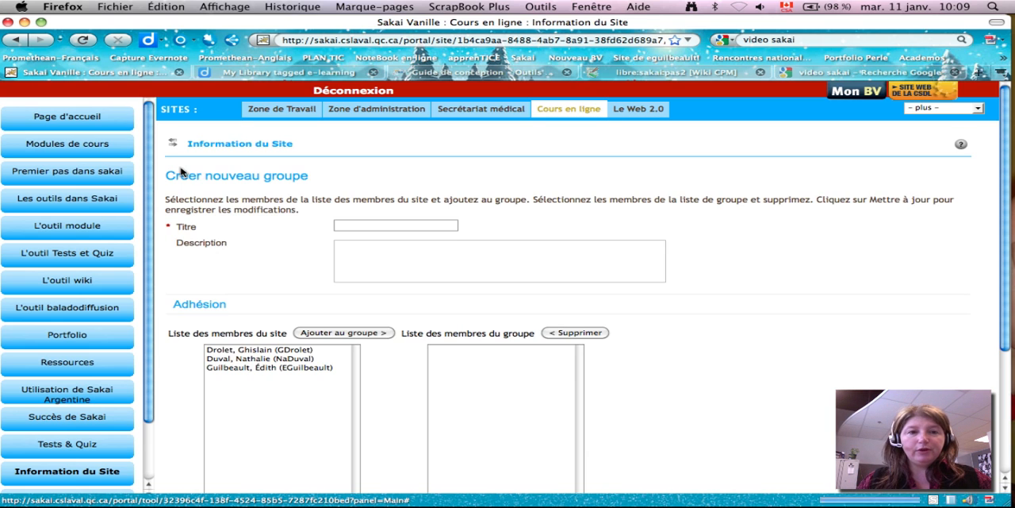
click(357, 226)
text(Gro)
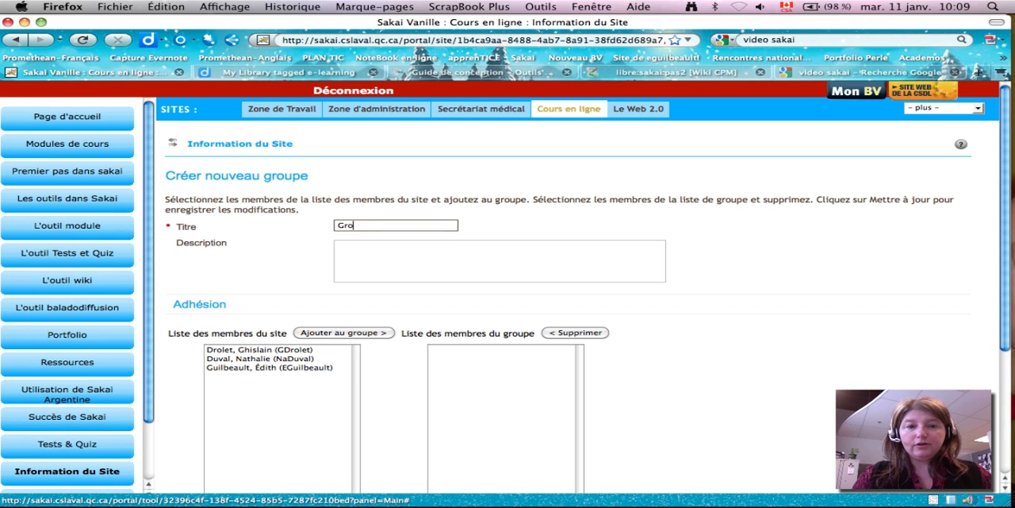
text(upe test)
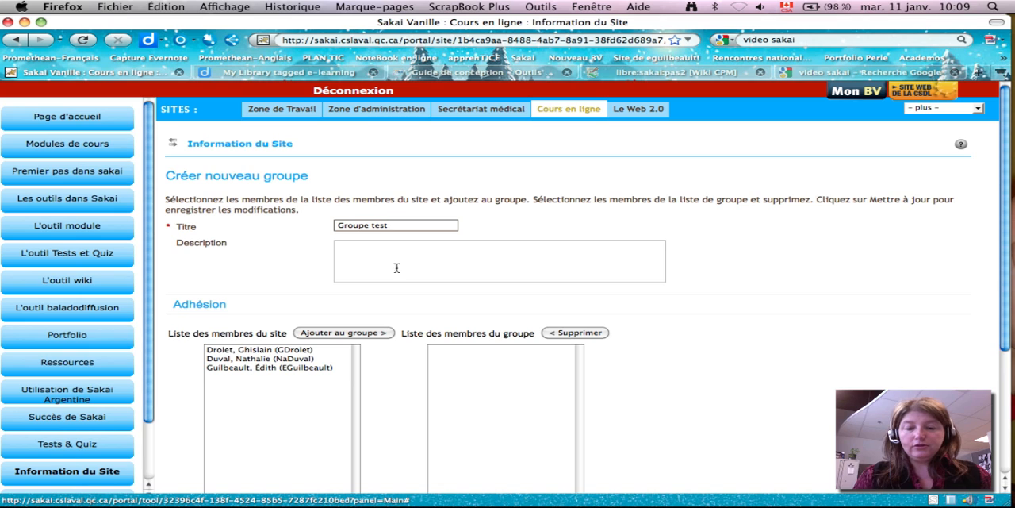
- Enter the group description "Groupe qui va tester le cours"
click(403, 248)
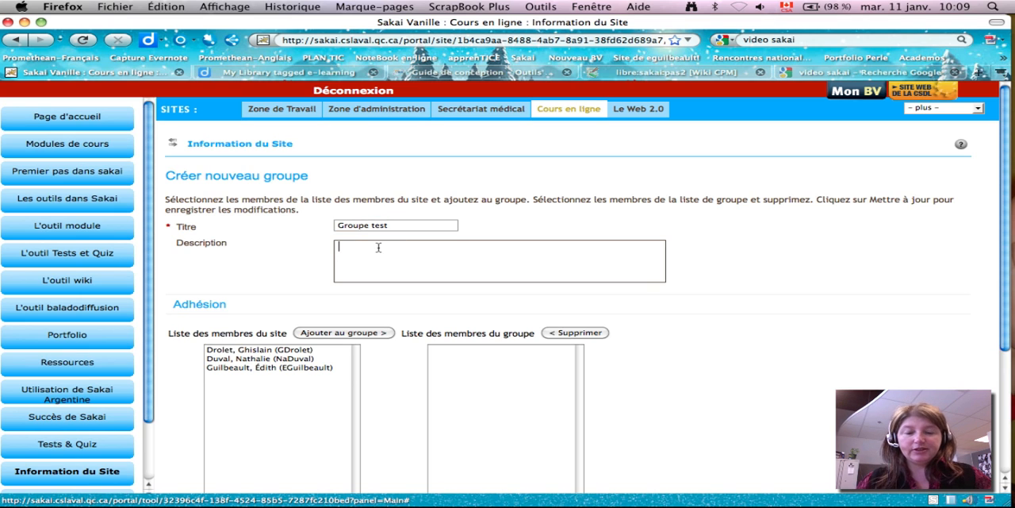
text(Gro)
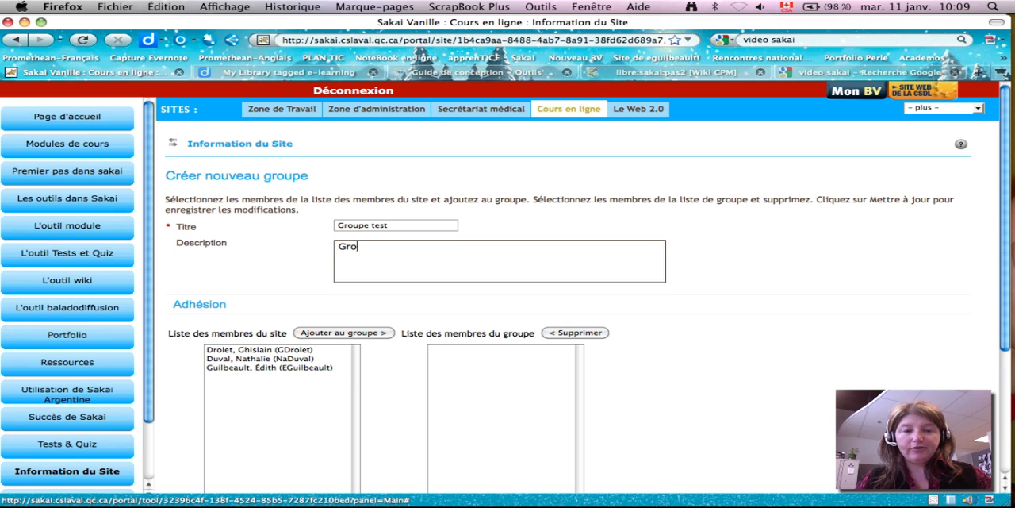
text(upe qui va )
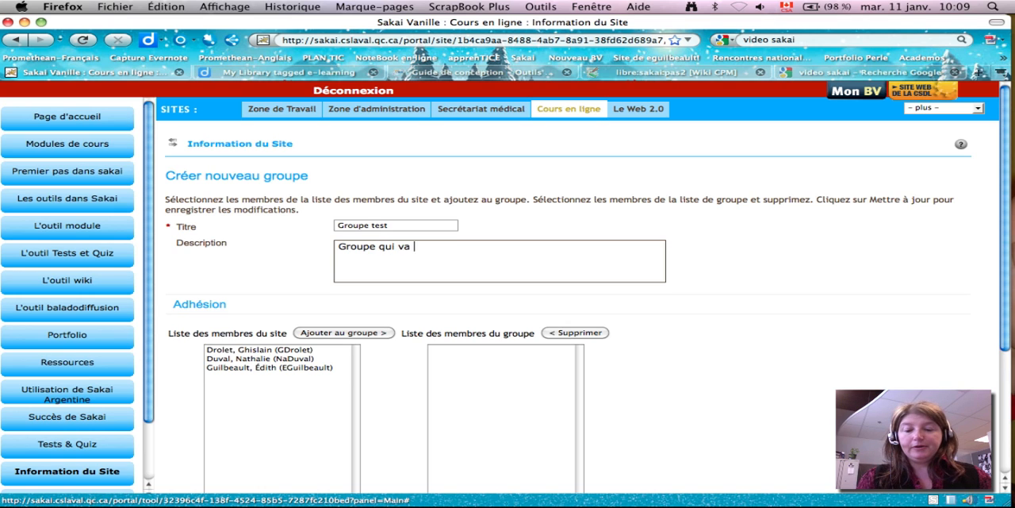
text(tester)
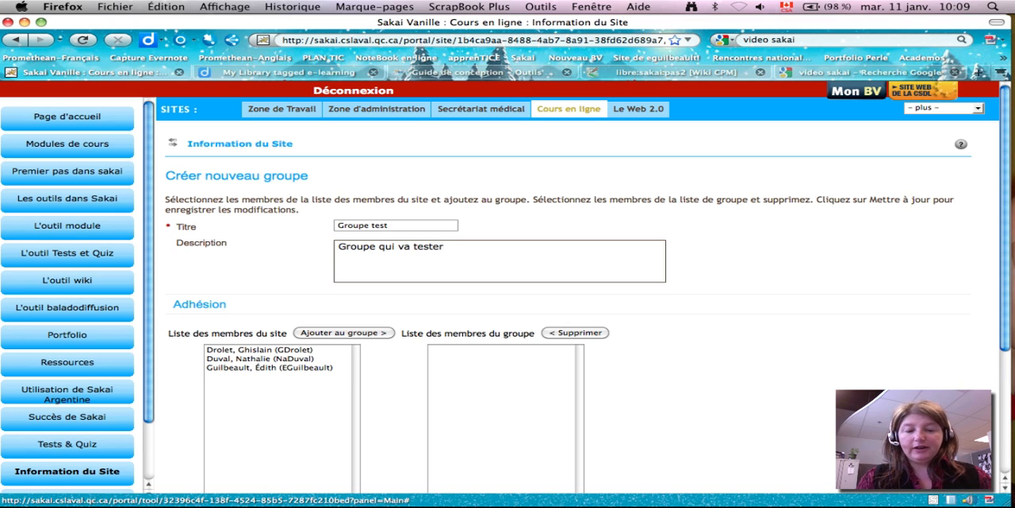
text( le cours)
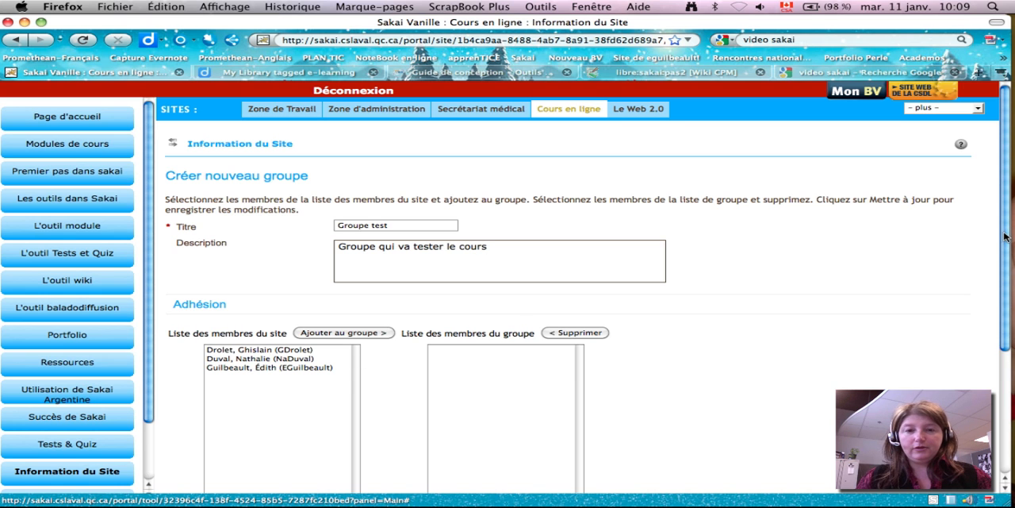
- Add the second person in the site member list to the new group
drag(1005, 236, 1002, 311)
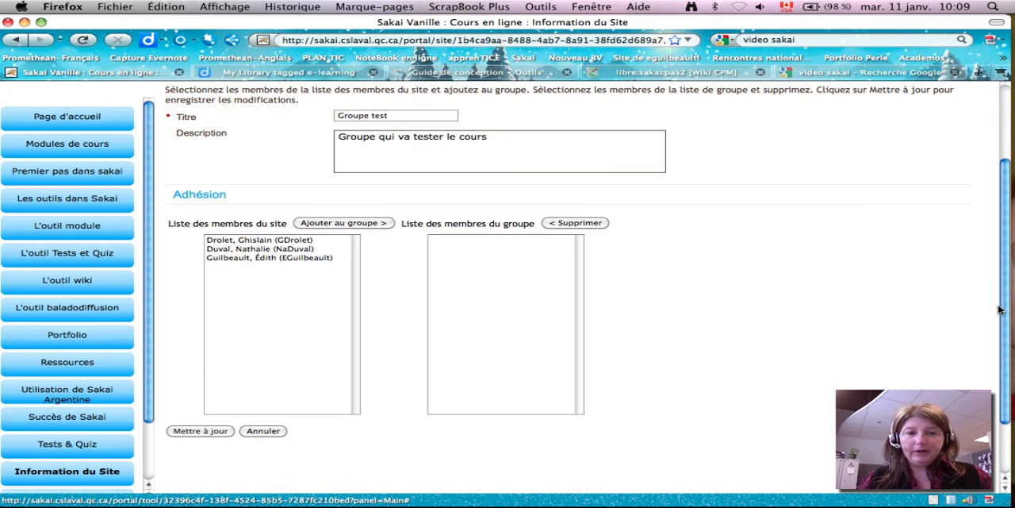
click(233, 251)
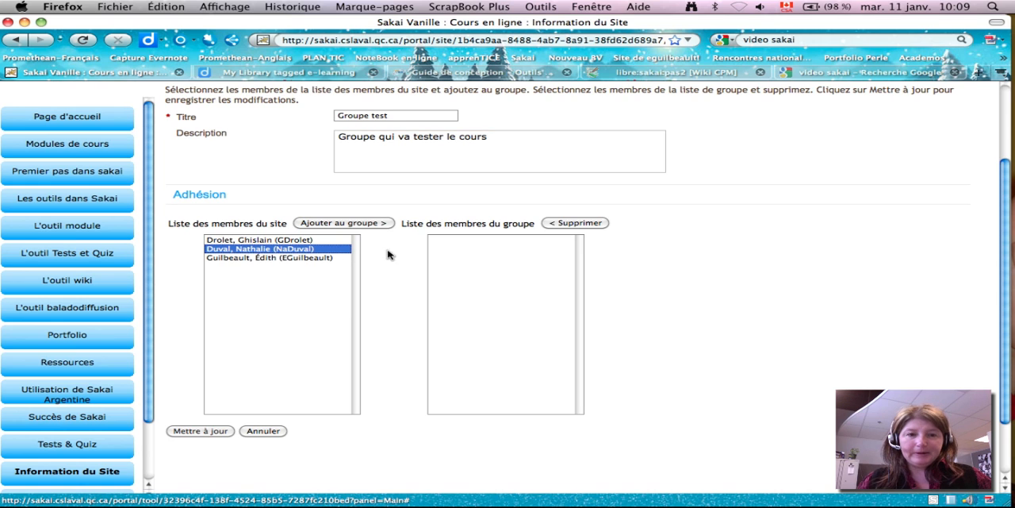
click(354, 226)
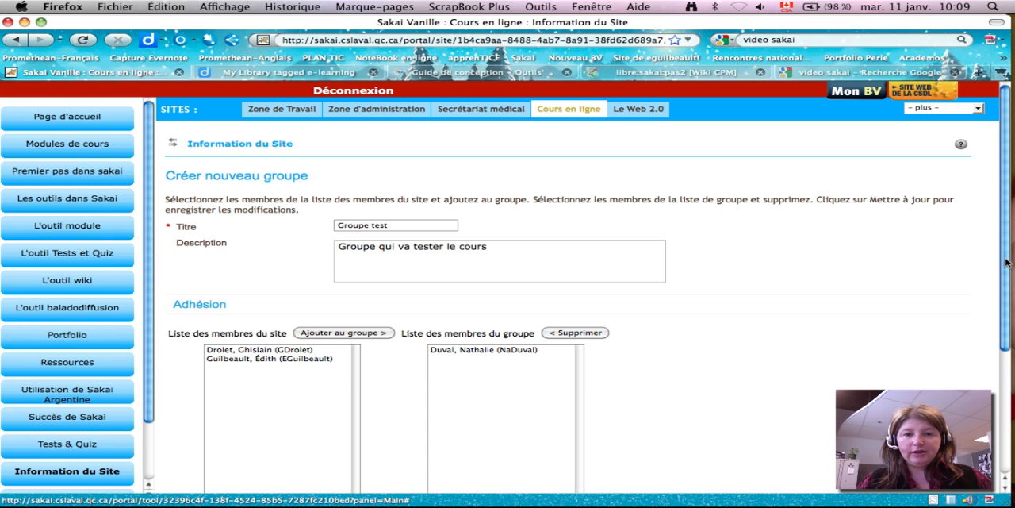
drag(1006, 264, 829, 376)
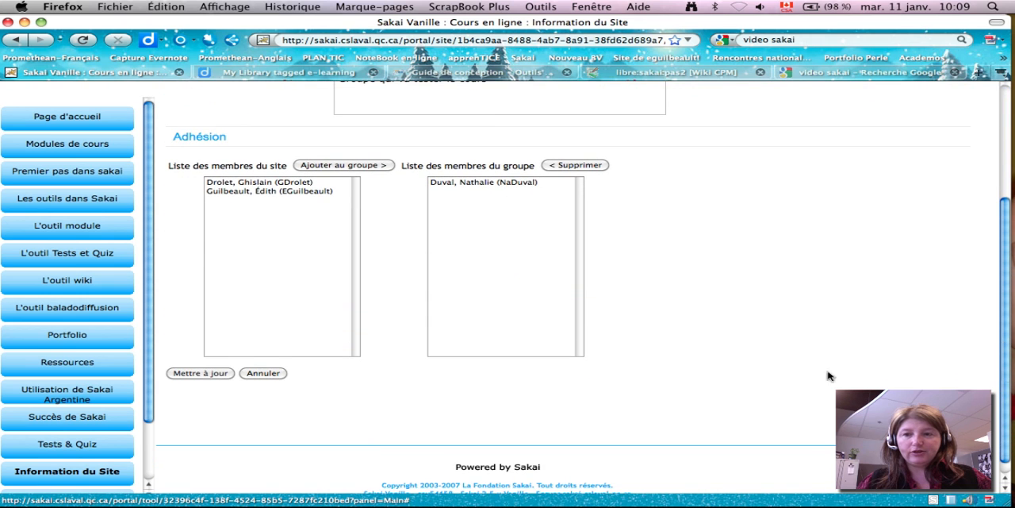
- Save the new group together with its selected member
click(219, 374)
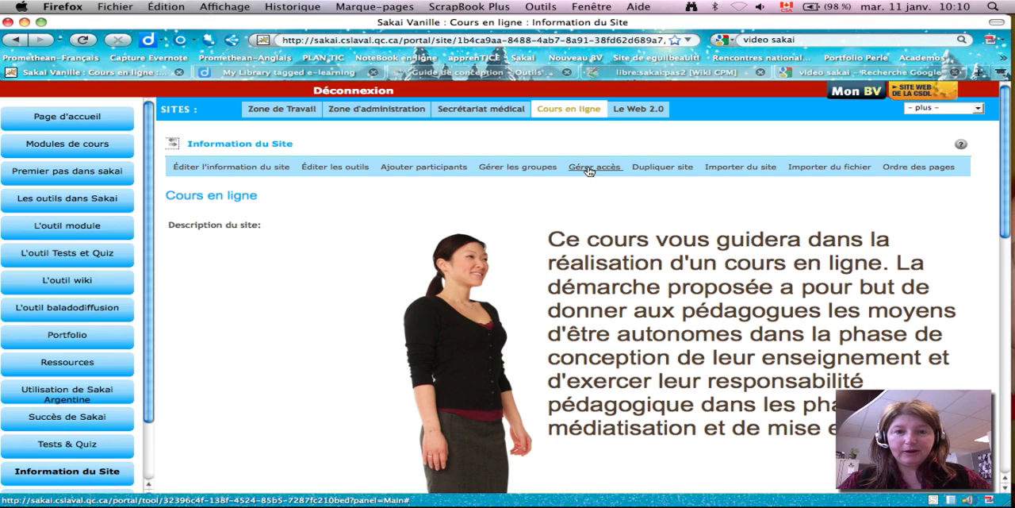
- Publish the Cours en ligne site in its access settings, keep global access private, and save the update
click(592, 167)
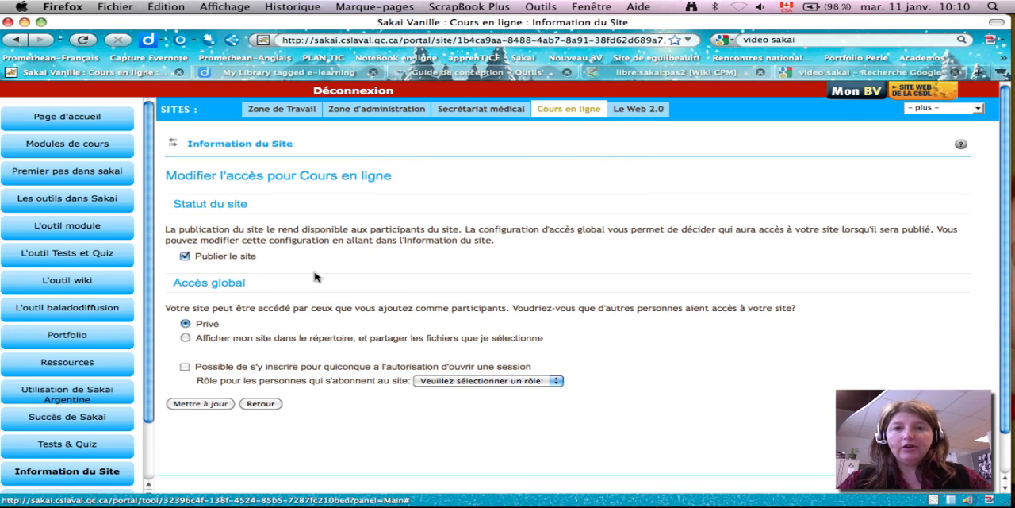
click(184, 256)
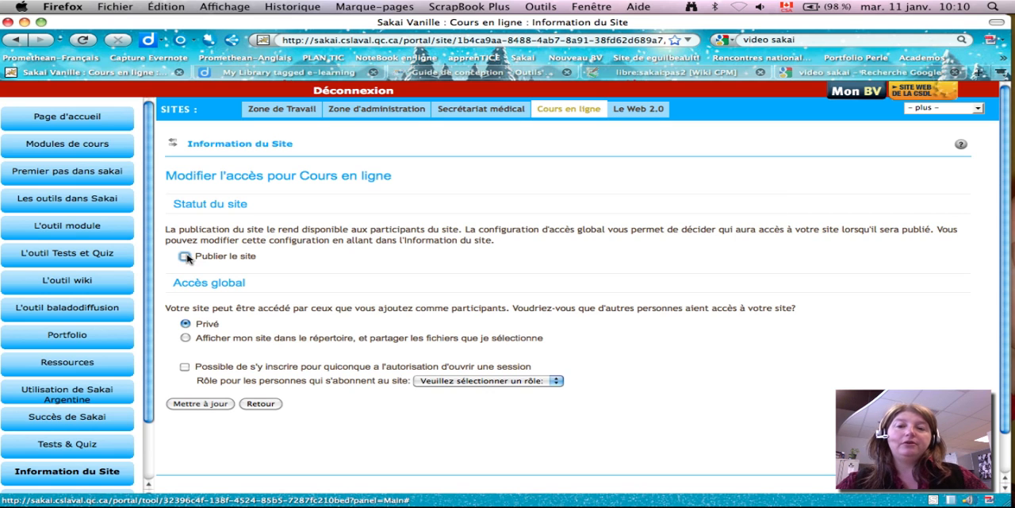
click(185, 257)
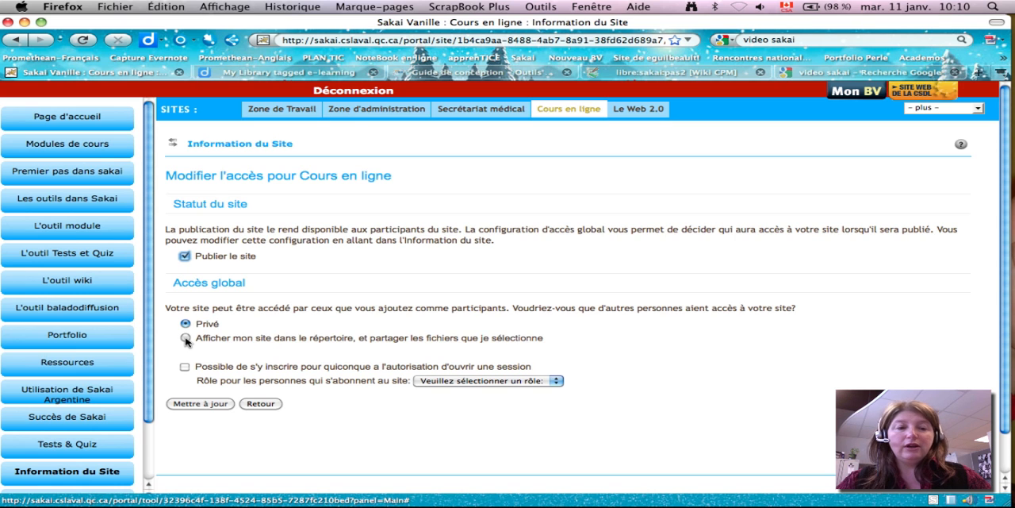
click(200, 403)
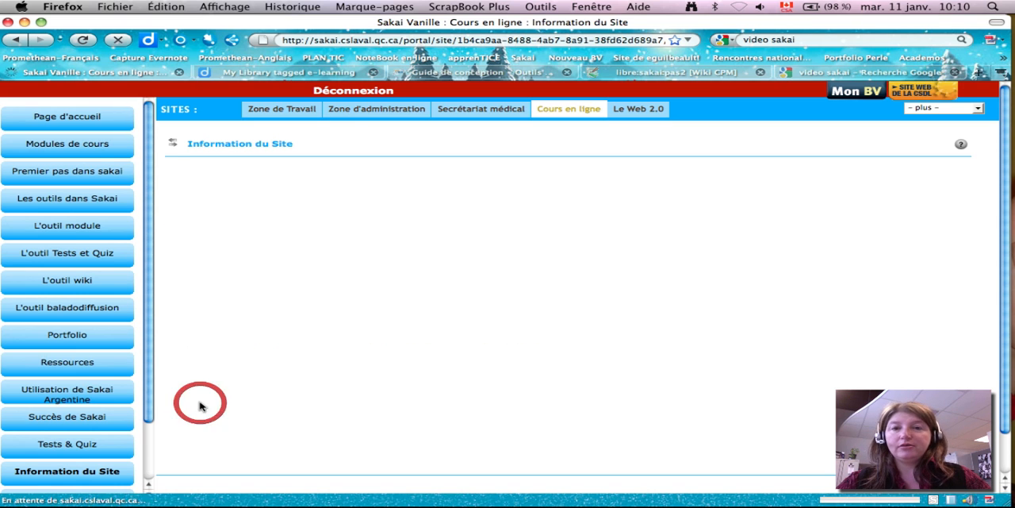
- View the form for duplicating the Cours en ligne site and return to the site information without duplicating
drag(200, 406, 653, 169)
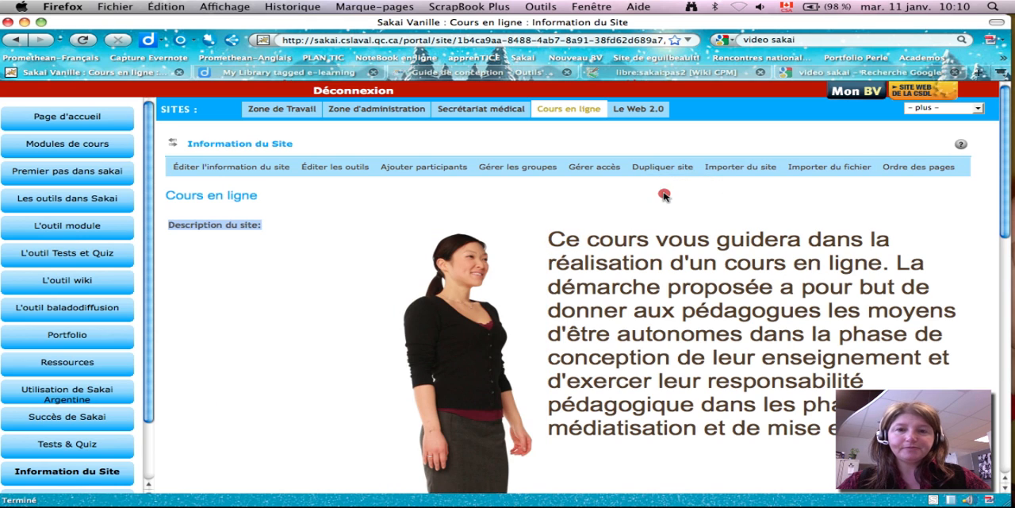
click(665, 191)
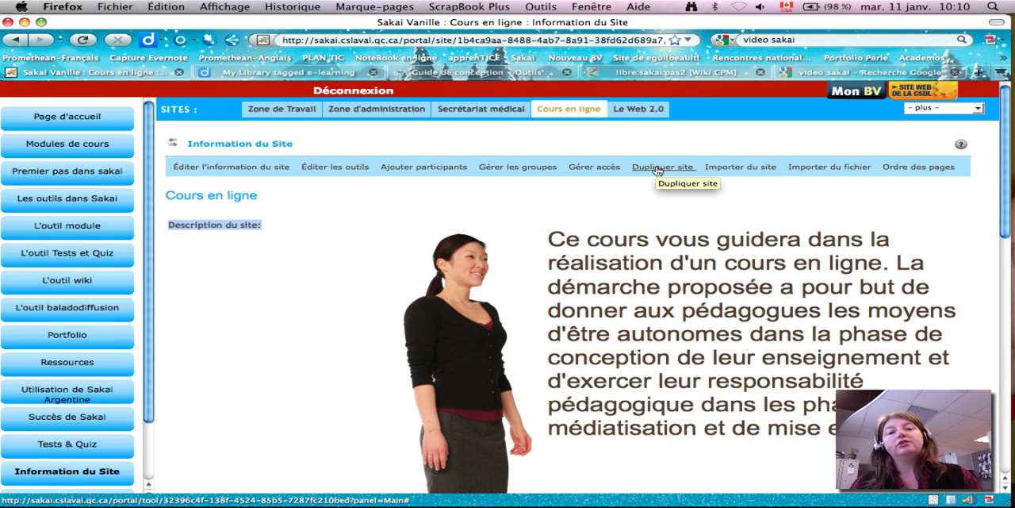
click(657, 169)
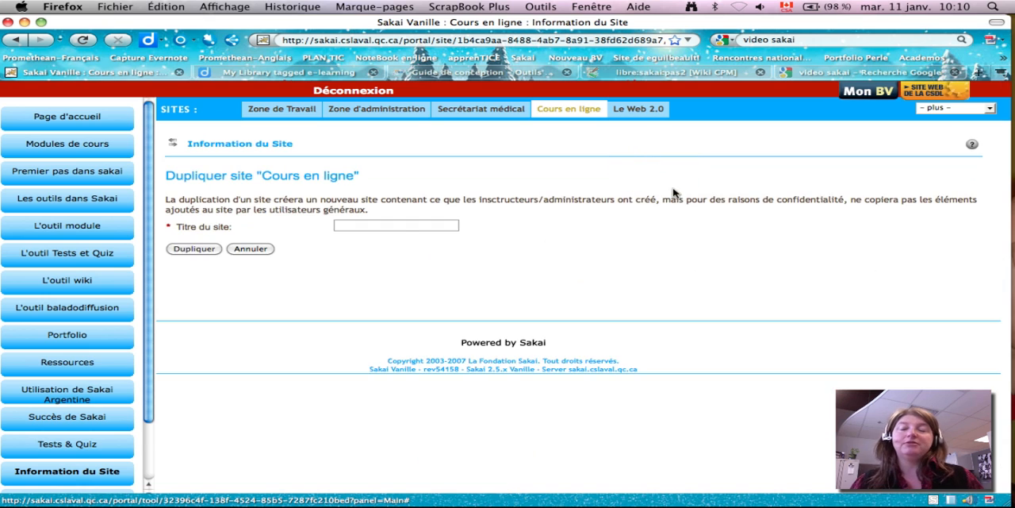
click(347, 225)
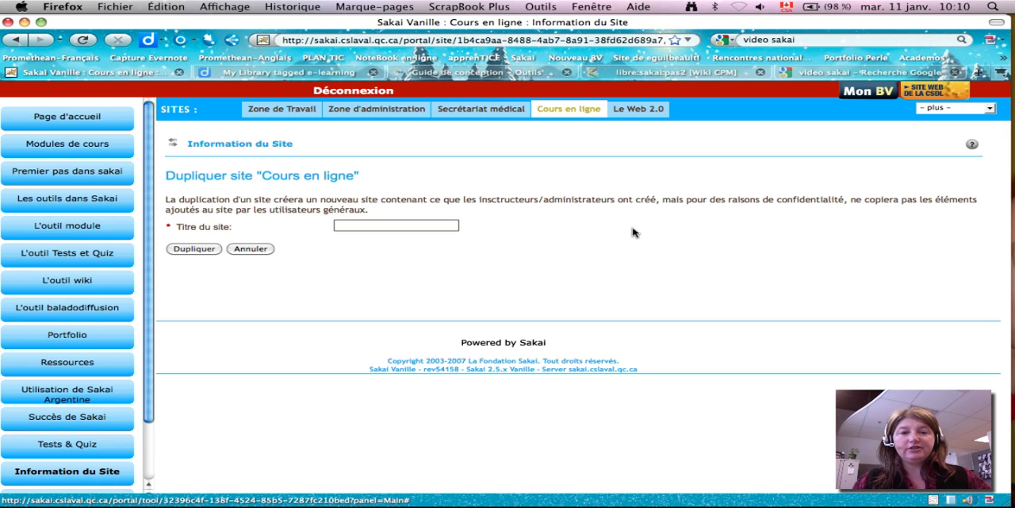
click(174, 146)
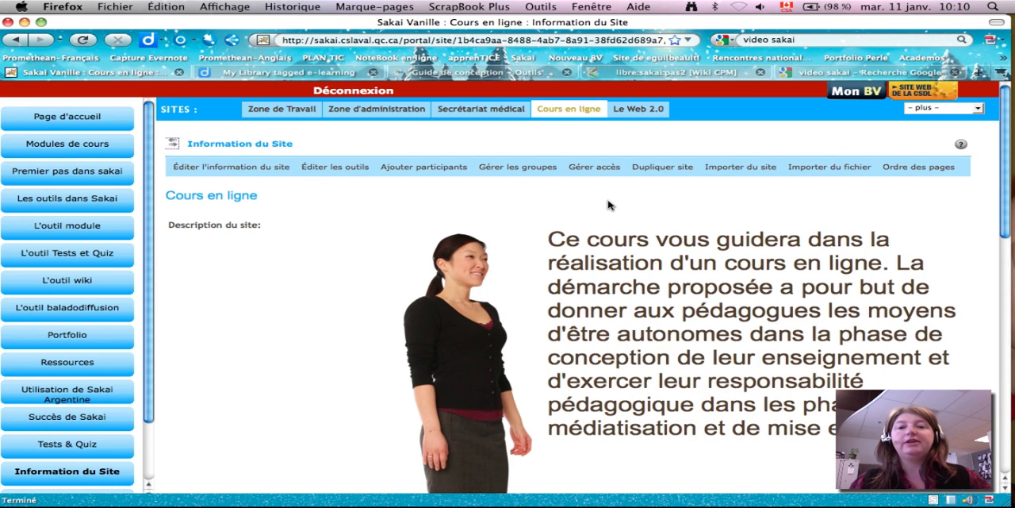
- Examine which material can be reused from the PLAN TIC site, and cancel the import
click(730, 168)
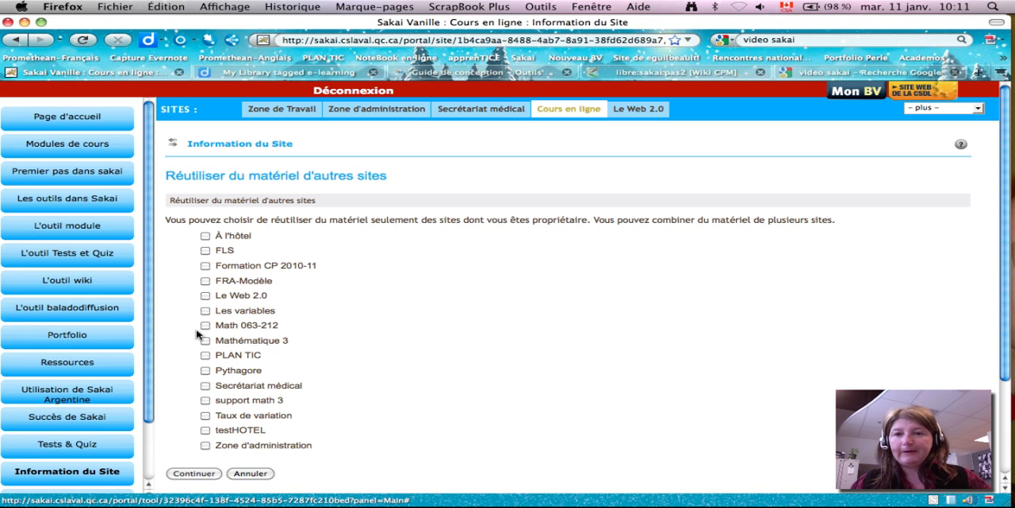
click(205, 356)
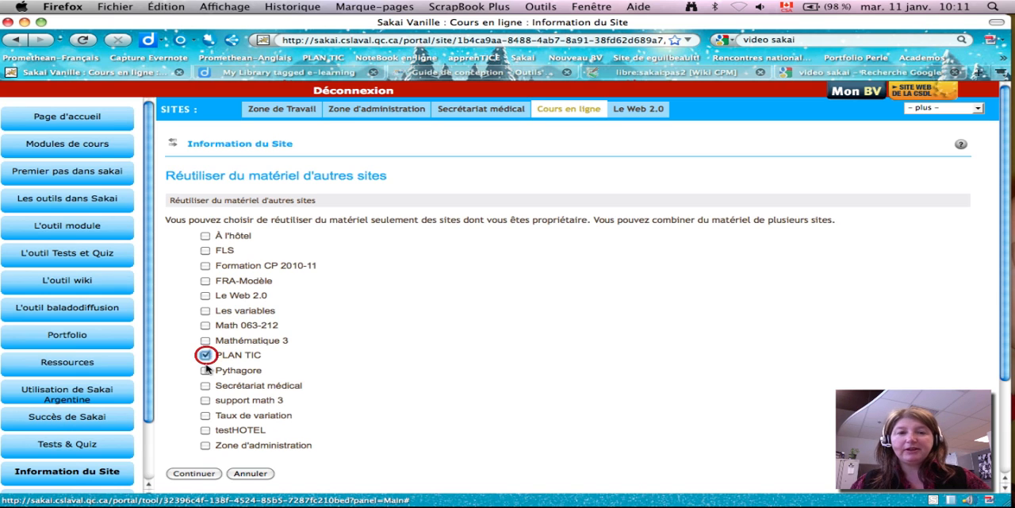
click(194, 473)
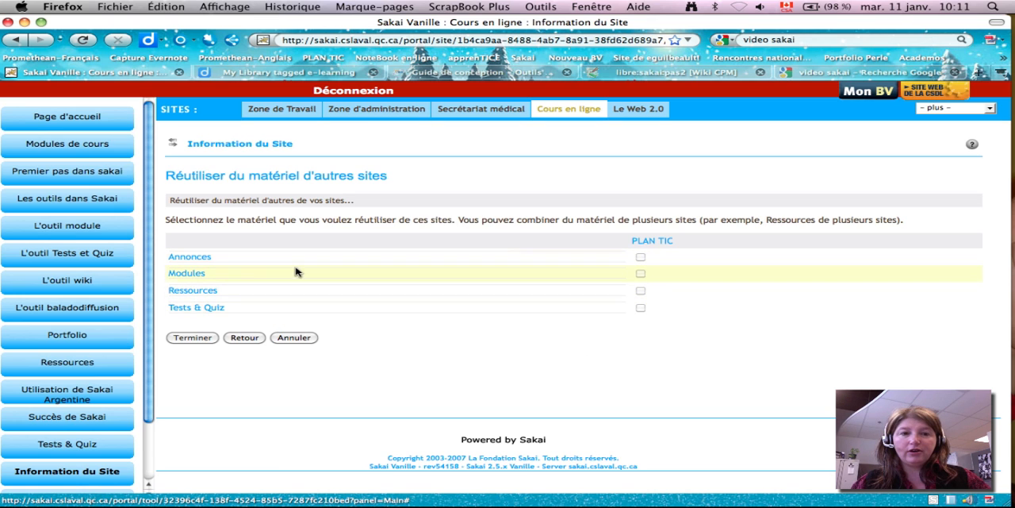
click(294, 338)
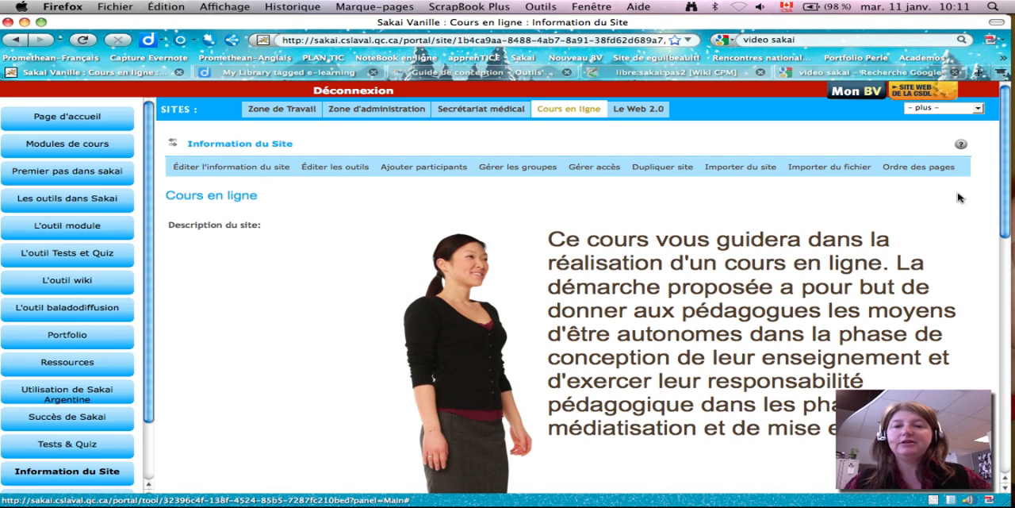
- Move the page L'outil Tests et Quiz directly above Les outils dans Sakai in the site's page order
click(899, 167)
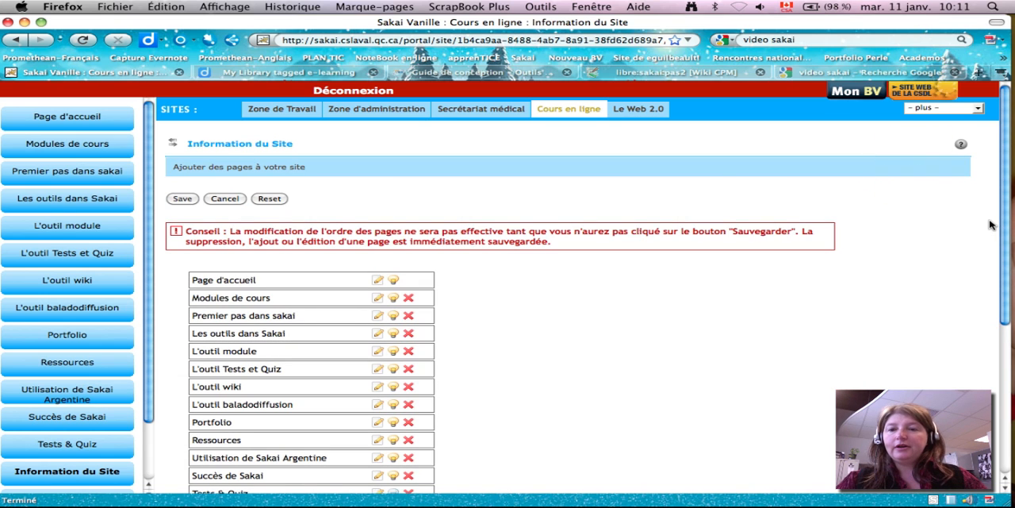
drag(1003, 228, 1002, 261)
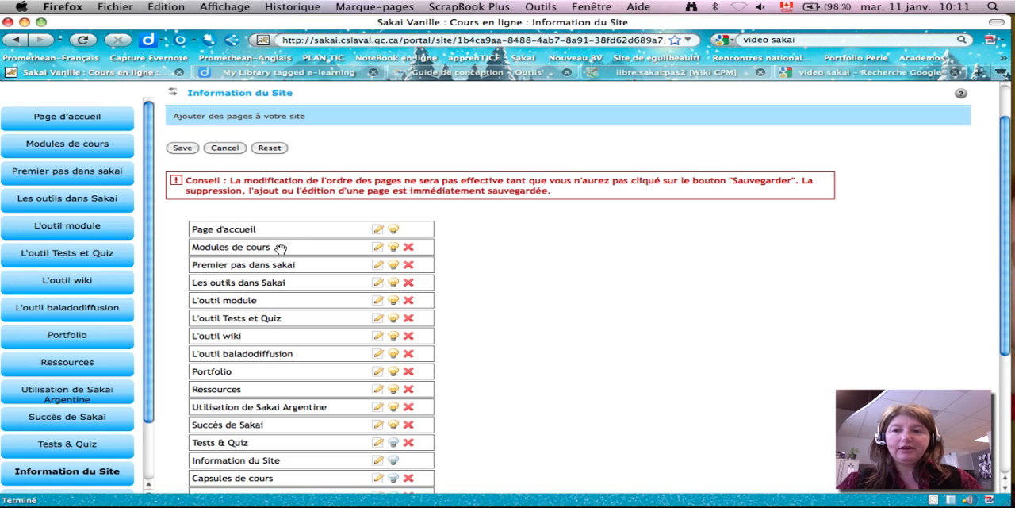
mouse_move(280, 247)
mouse_down()
mouse_move(283, 287)
mouse_move(283, 249)
mouse_up()
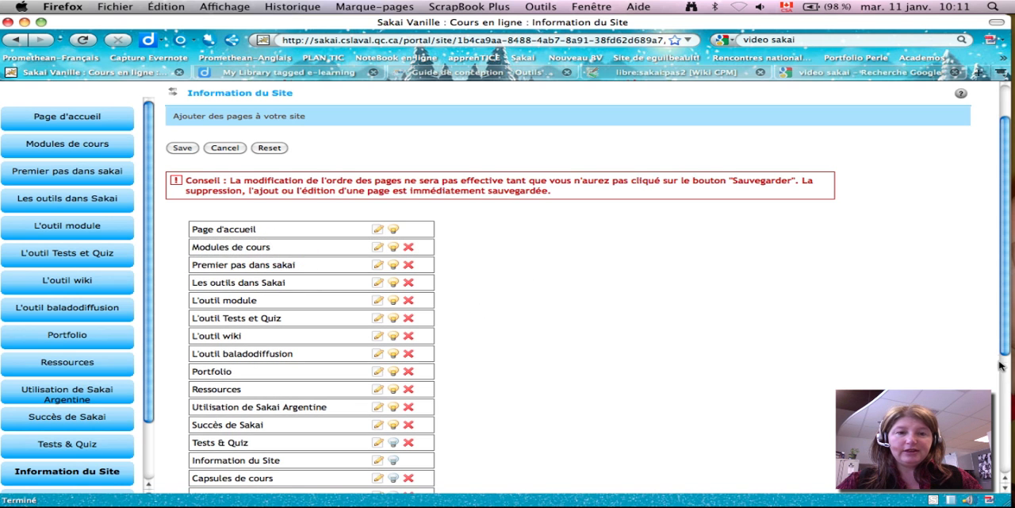
drag(1006, 338, 1005, 370)
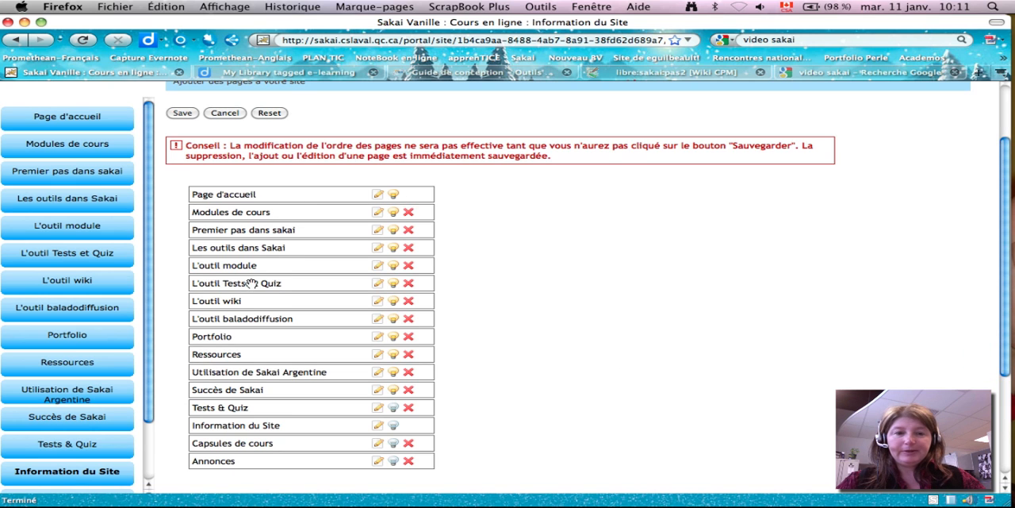
drag(250, 284, 250, 254)
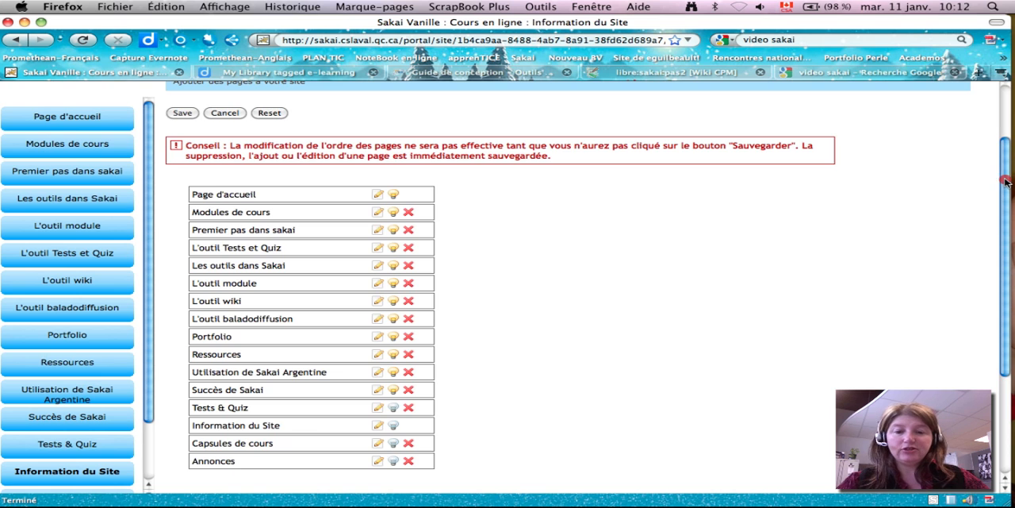
drag(1005, 179, 1008, 113)
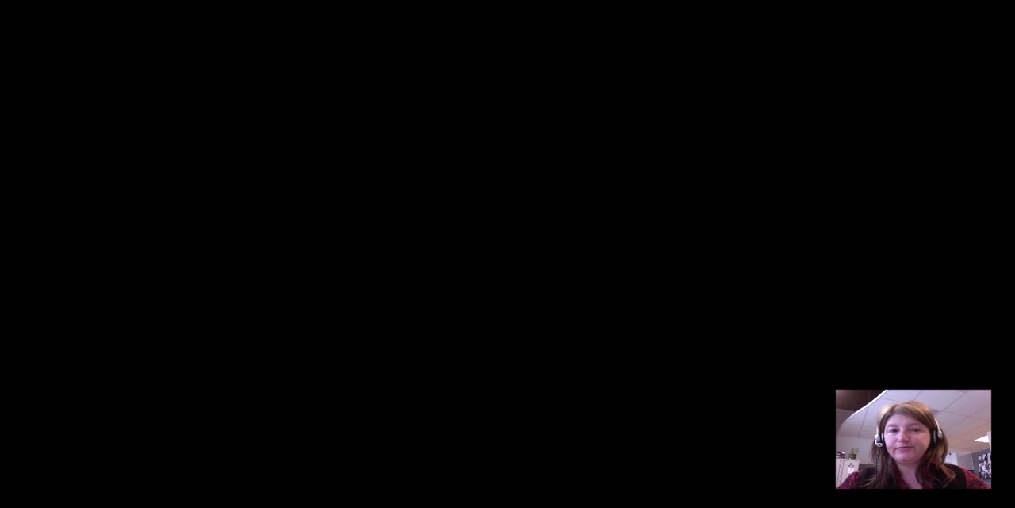